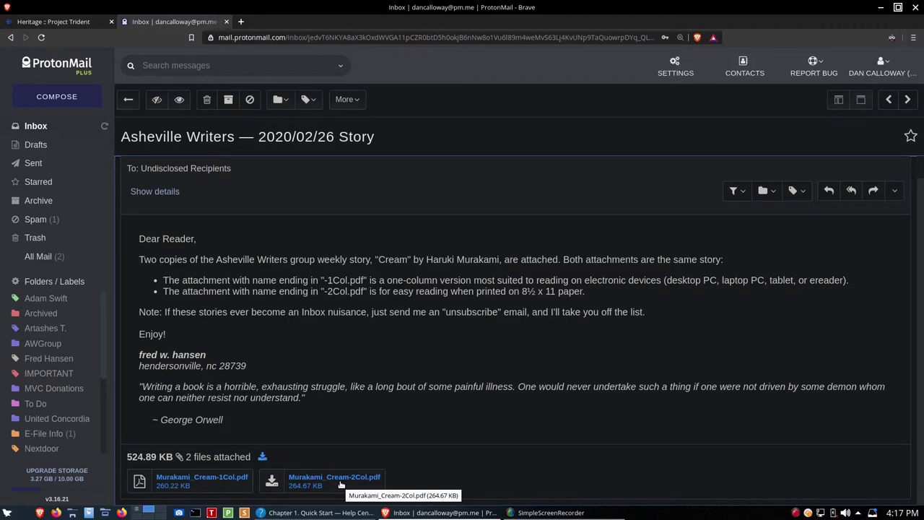
- Save the Murakami_Cream-2Col.pdf attachment from ProtonMail into Downloads
click(341, 484)
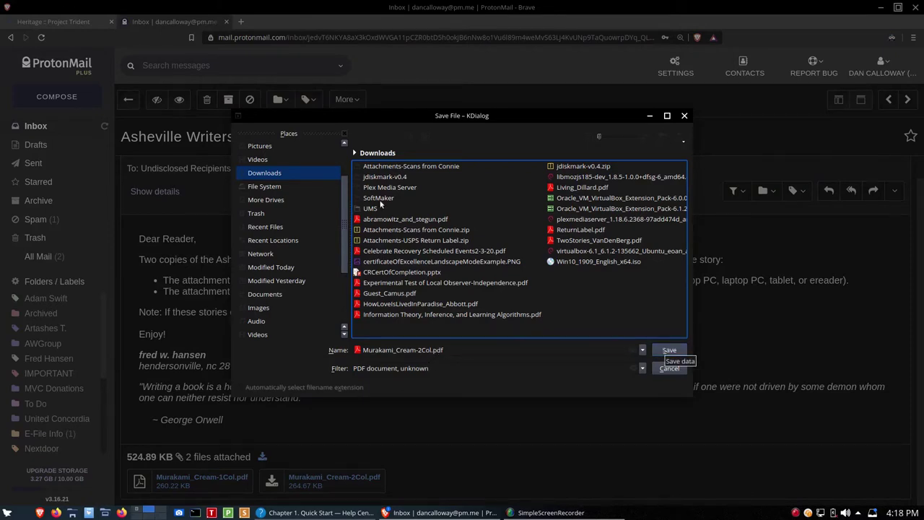
click(658, 353)
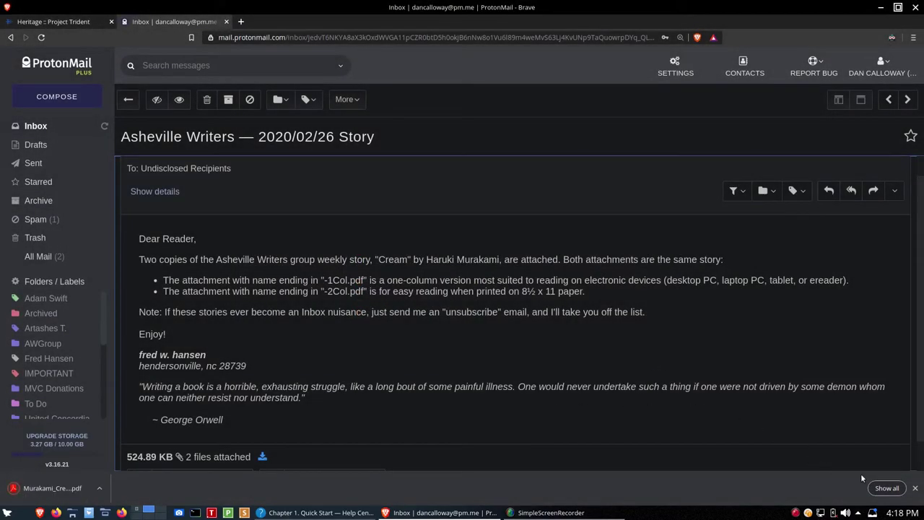
click(914, 488)
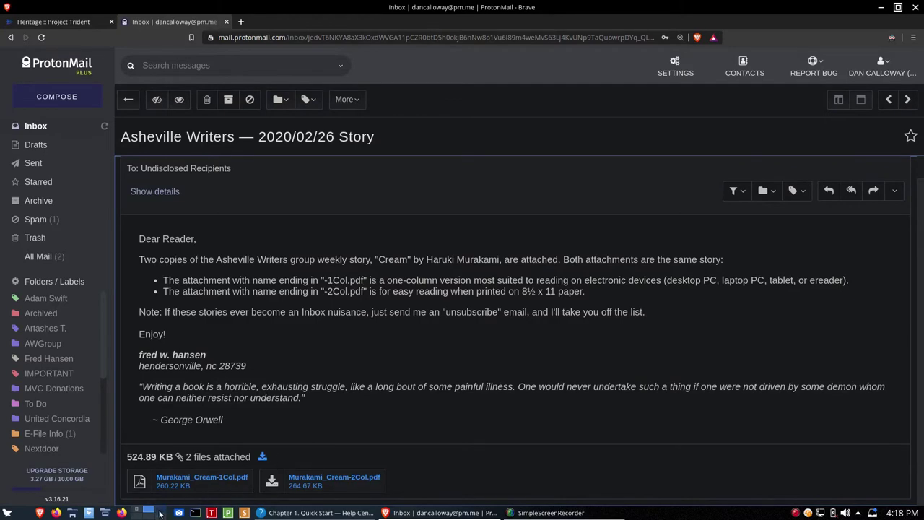
- Open the Downloads folder in Nemo on an empty desktop
click(161, 512)
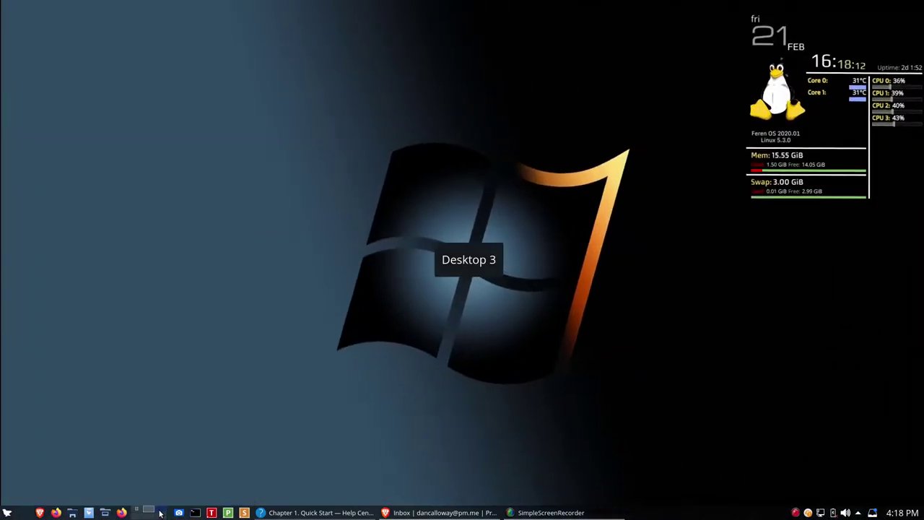
click(86, 511)
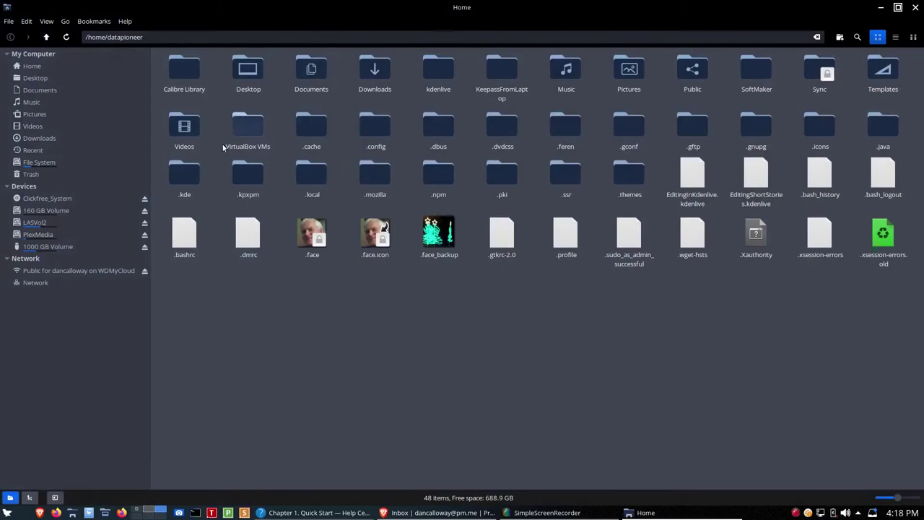
double_click(377, 69)
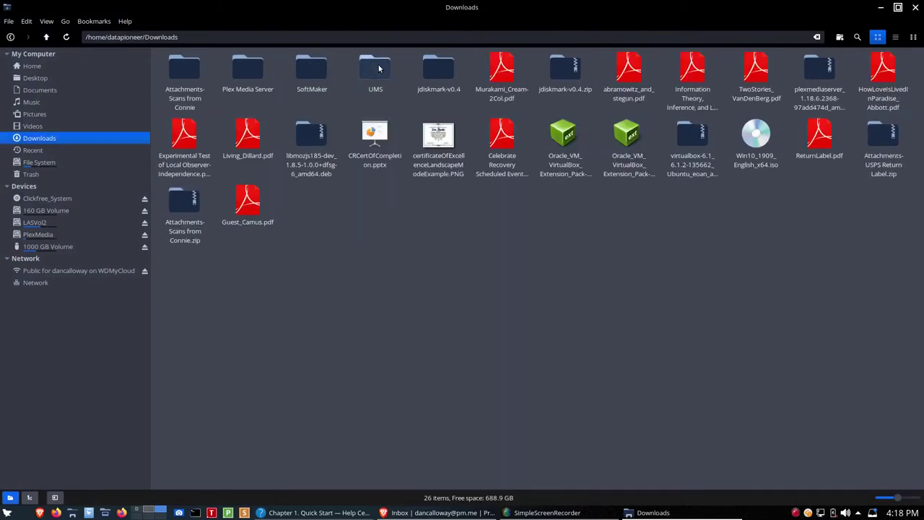
- Rename Murakami_Cream-2Col.pdf to Murakami_Cream.pdf by removing '-2Col'
right_click(508, 75)
click(525, 174)
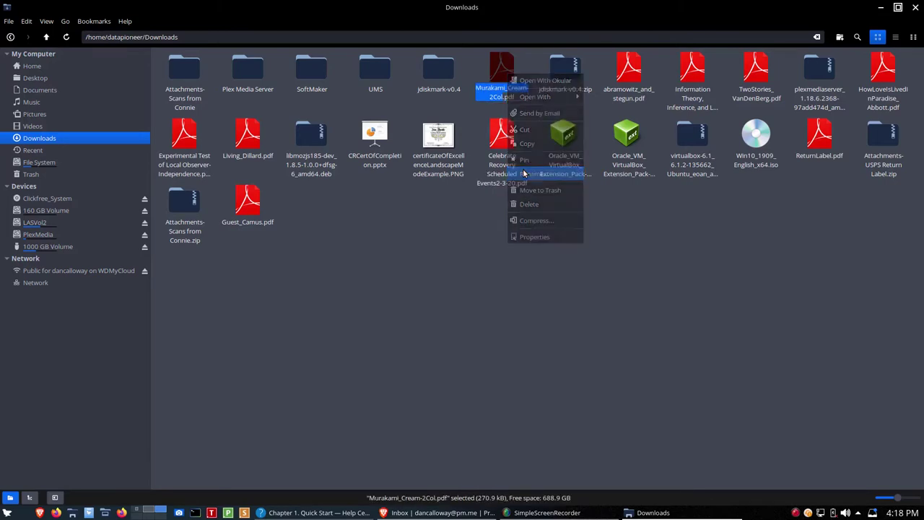
click(503, 88)
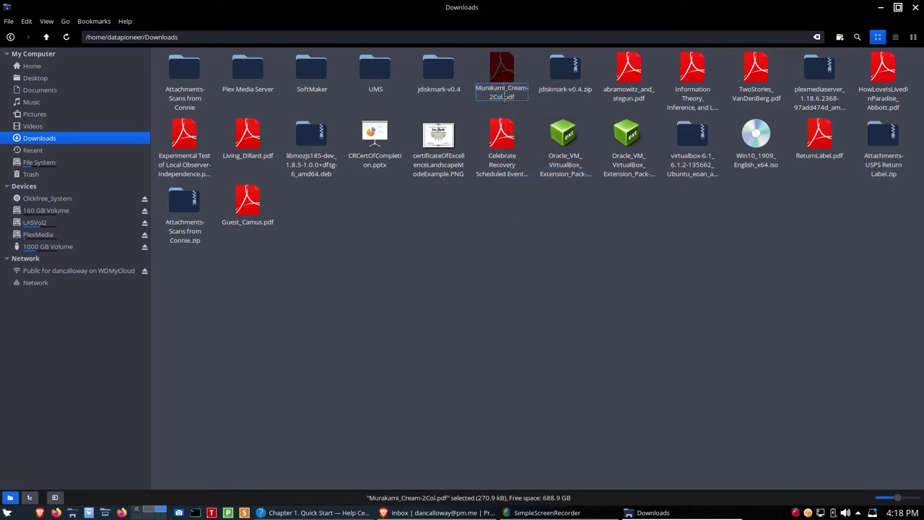
key(Left)
key(BackSpace)
key(BackSpace)
key(BackSpace)
key(BackSpace)
key(Return)
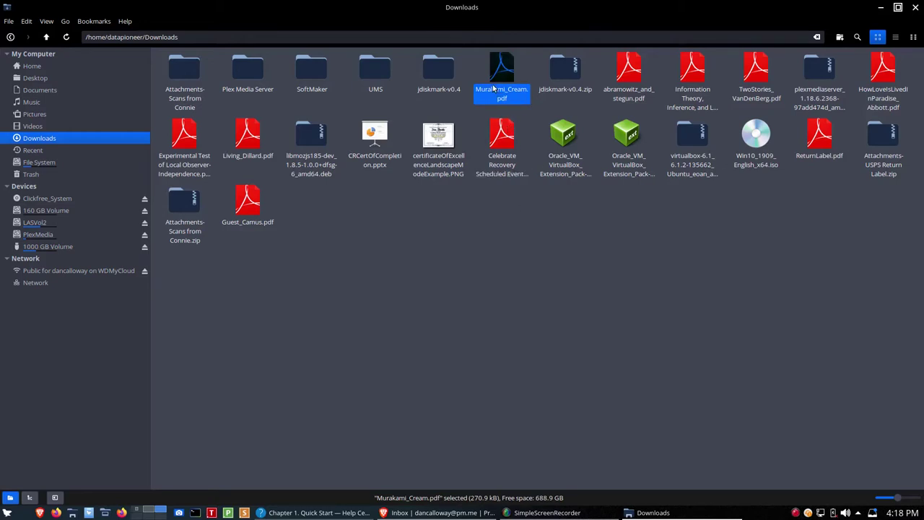
- Import Murakami_Cream.pdf into the calibre library using Open With calibre from Nemo
click(655, 323)
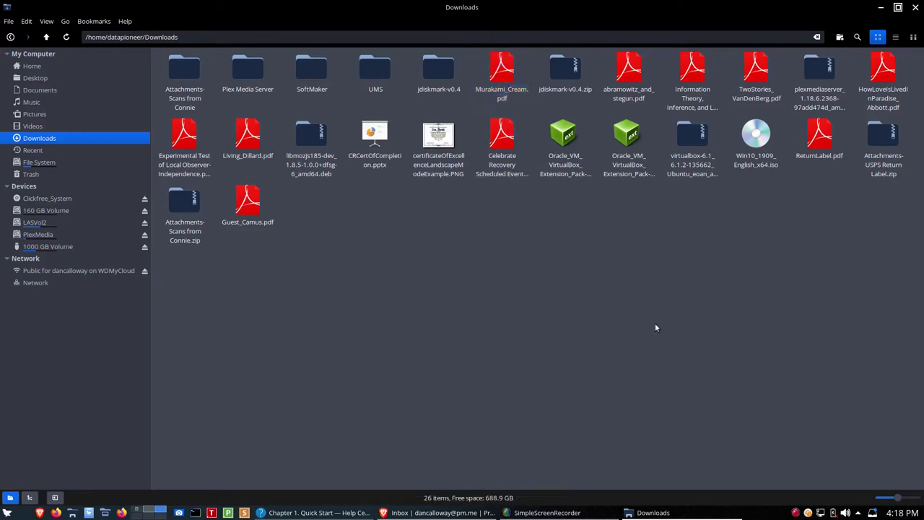
right_click(508, 85)
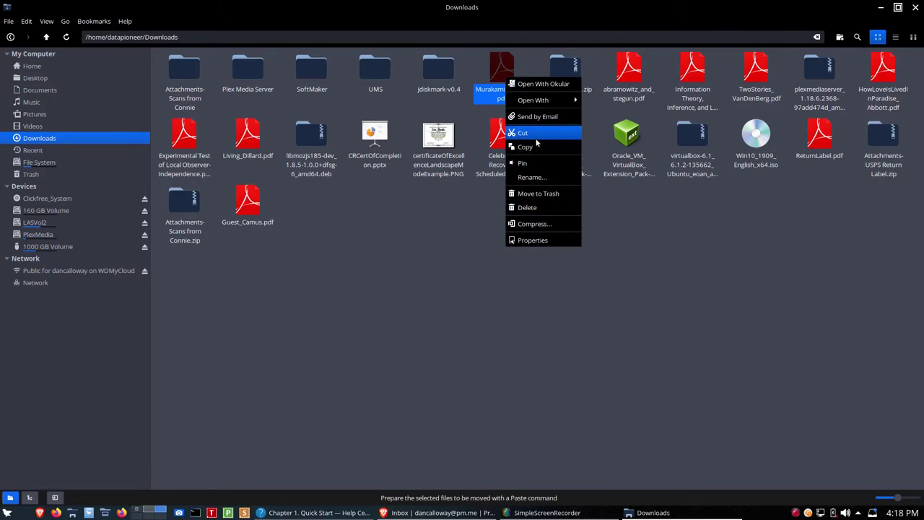
mouse_move(533, 100)
click(596, 99)
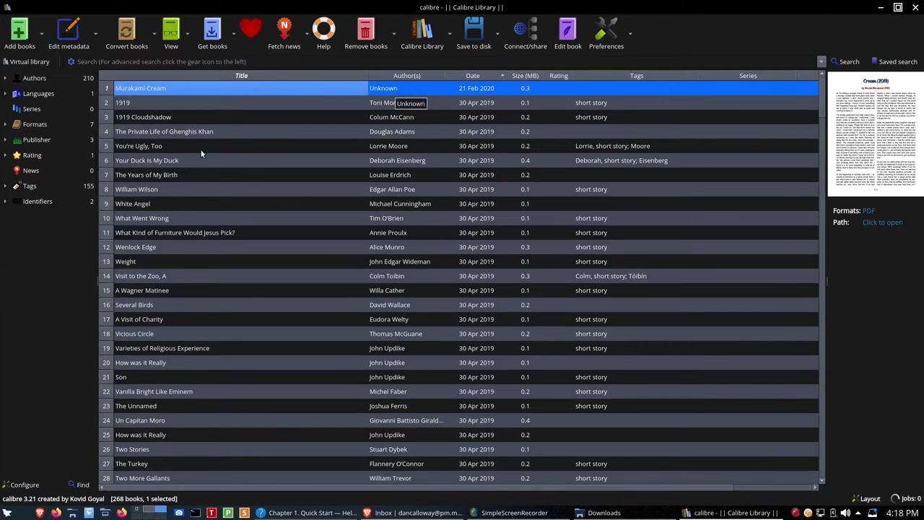
- Replace the author Unknown with Haruki Murakami in Murakami Cream's metadata
click(73, 39)
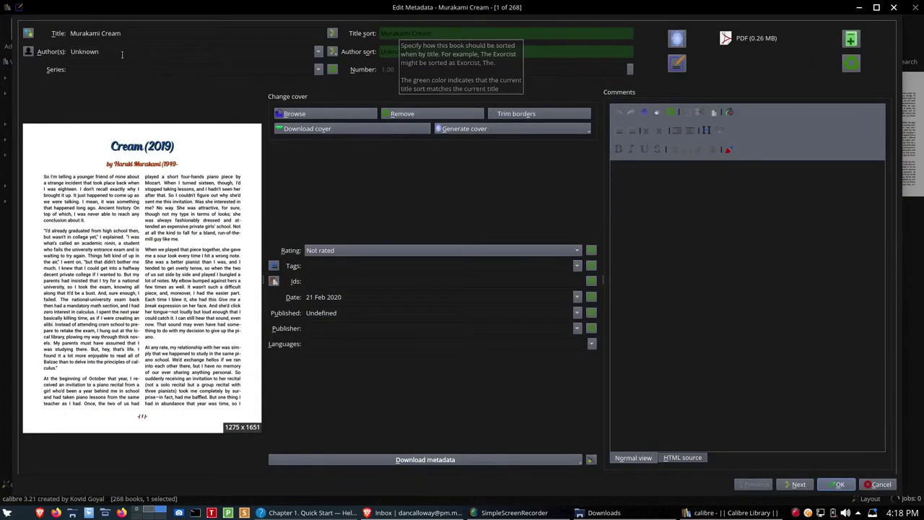
click(274, 51)
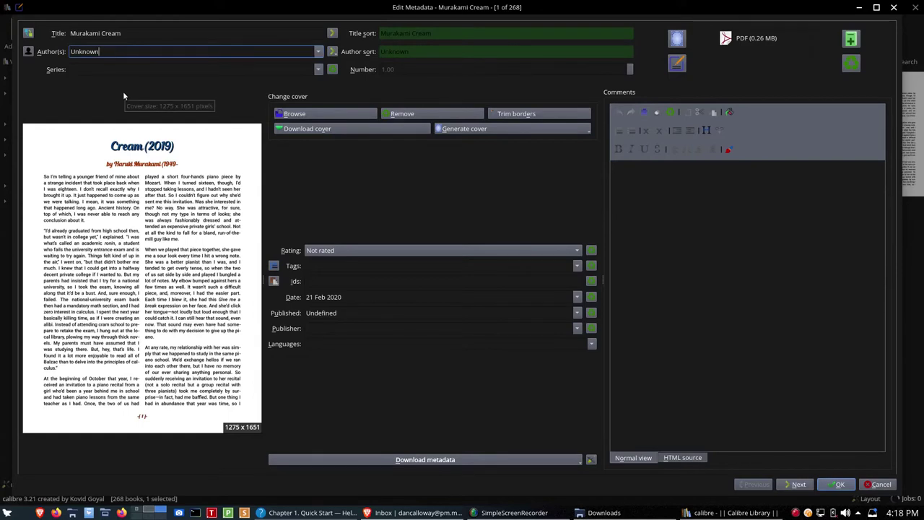
key(BackSpace)
key(BackSpace)
key(BackSpace)
key(BackSpace)
key(BackSpace)
key(BackSpace)
key(BackSpace)
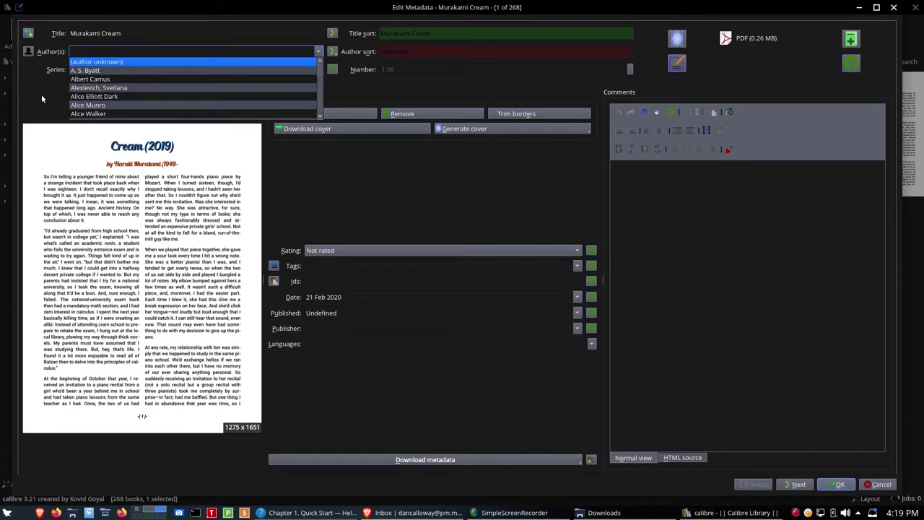
text(Har)
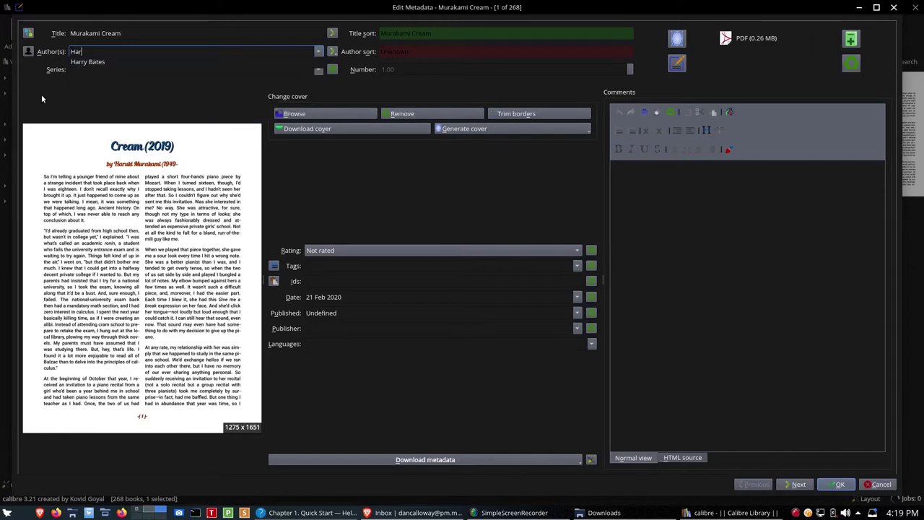
text(uki M)
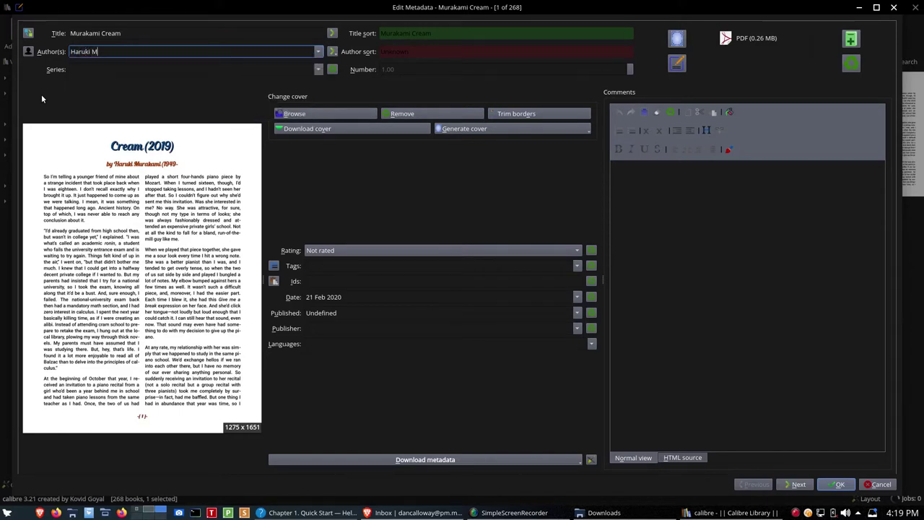
text(urakami)
click(332, 52)
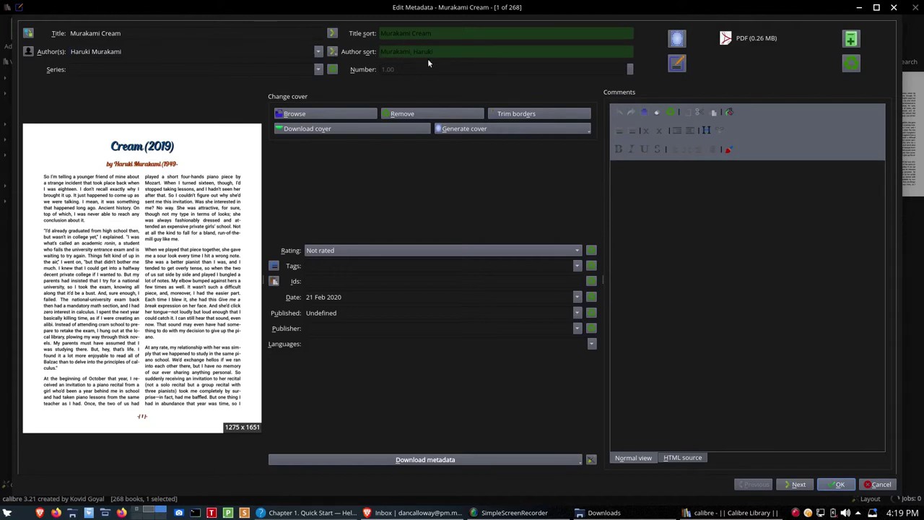
- Tag Murakami Cream with Cream, Haruki Murakami, 2019, short story and save the metadata
click(318, 265)
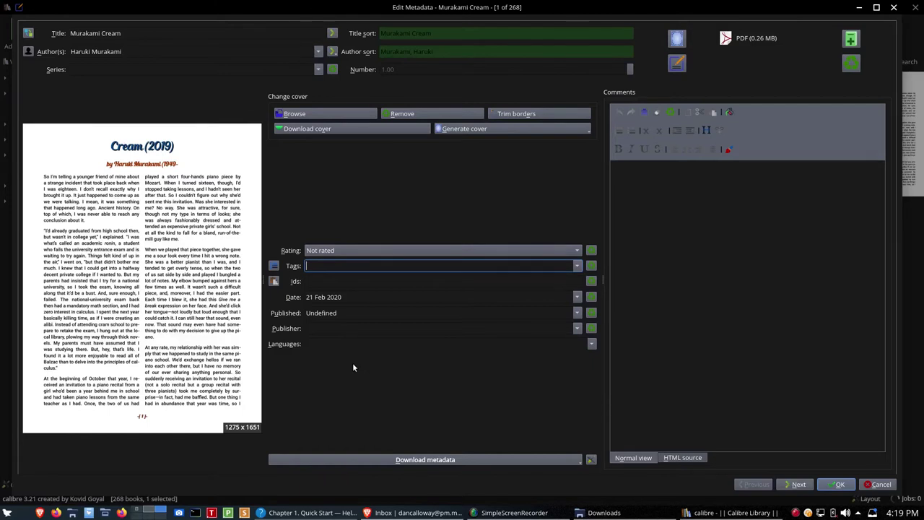
text(Cream, )
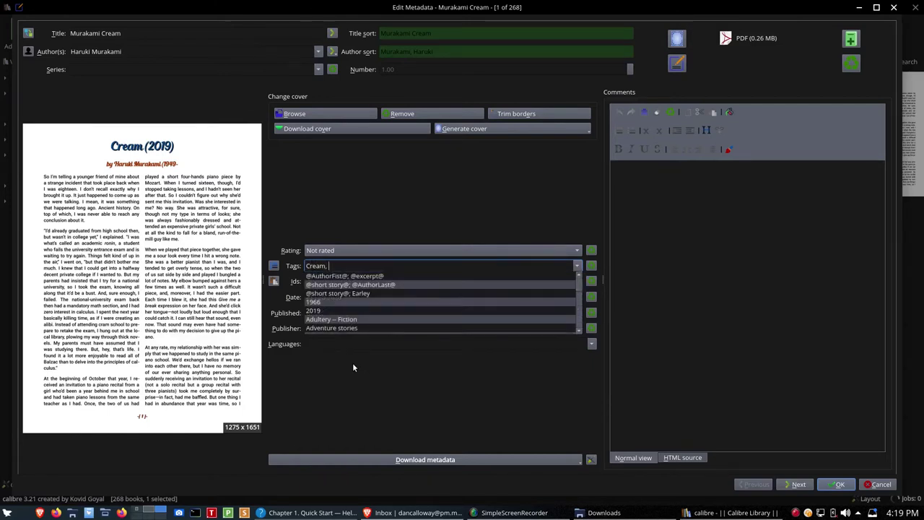
text(Haruk)
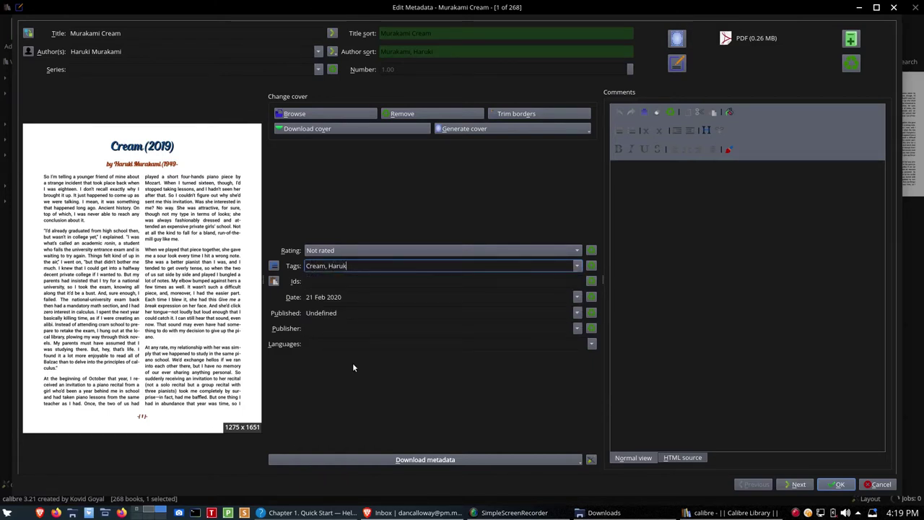
text(i Murakami)
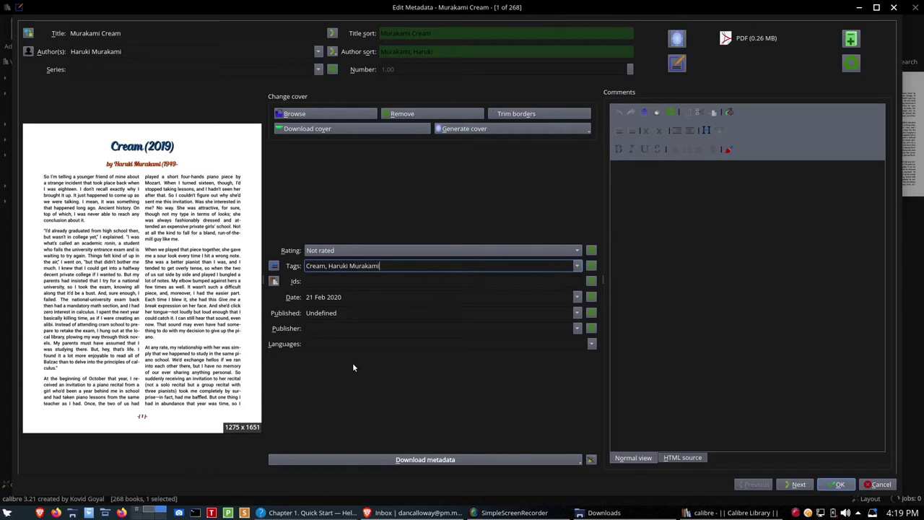
text(, 2019)
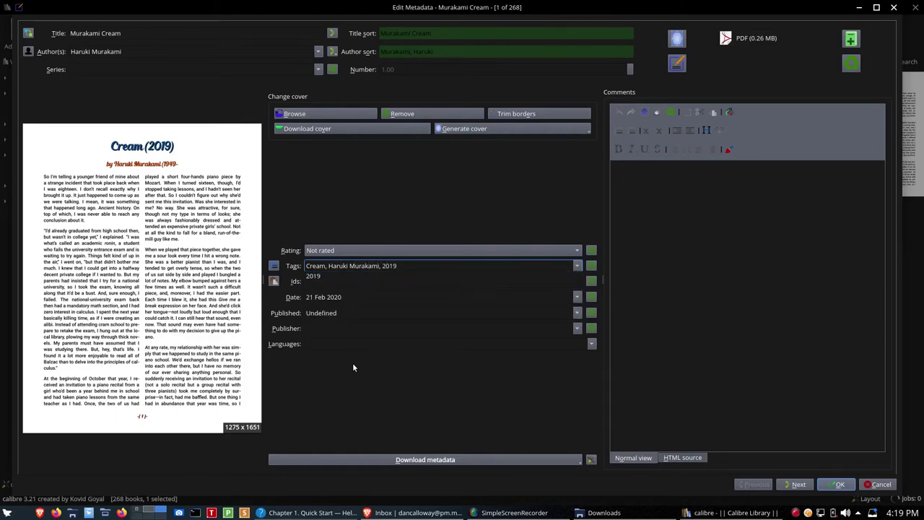
text(, short s)
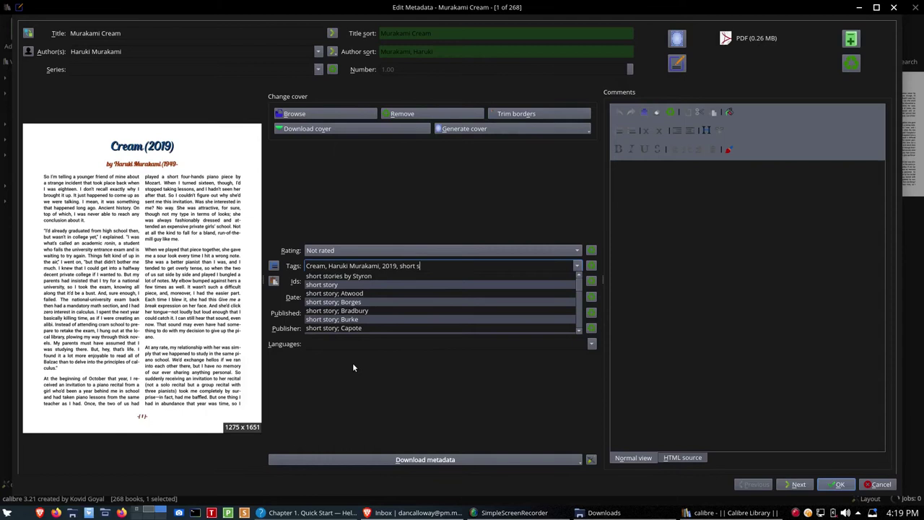
text(tory)
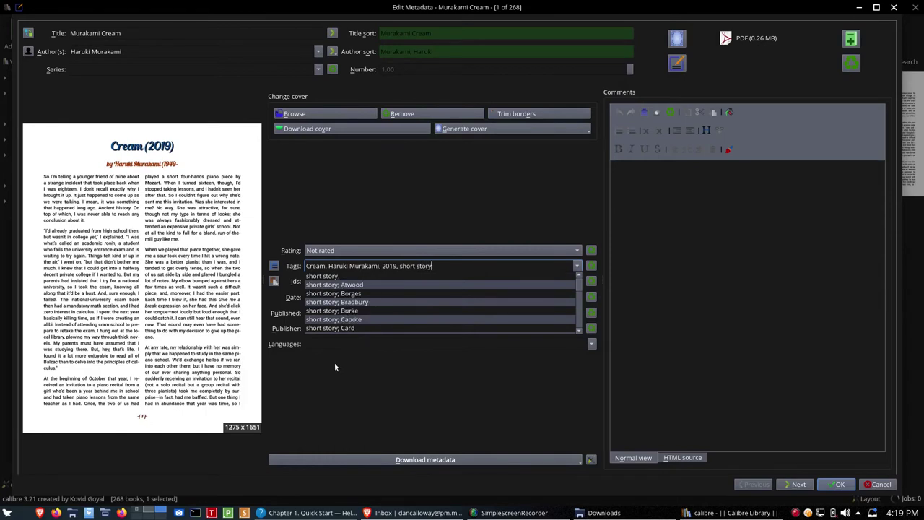
click(797, 485)
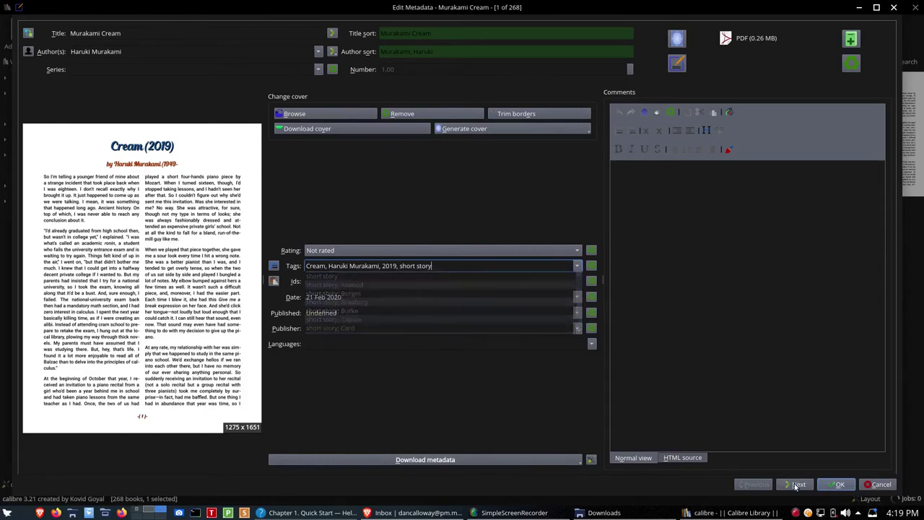
click(797, 484)
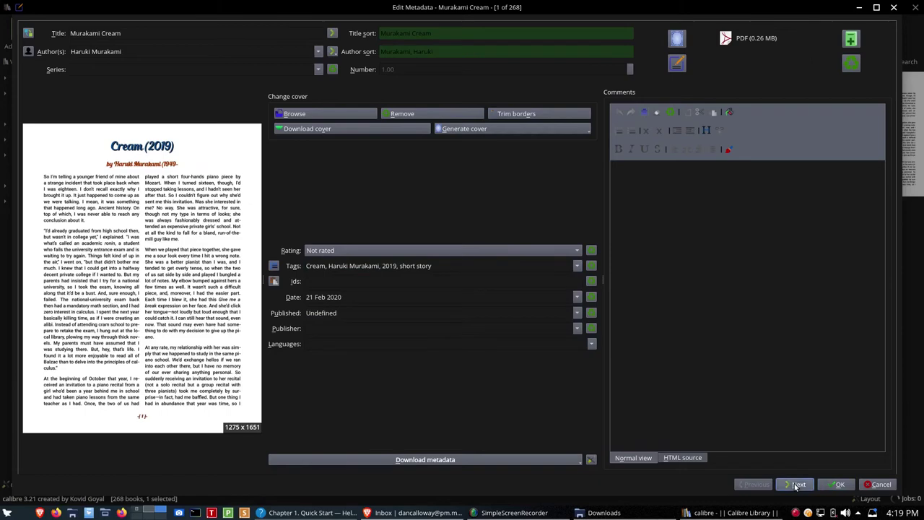
click(837, 485)
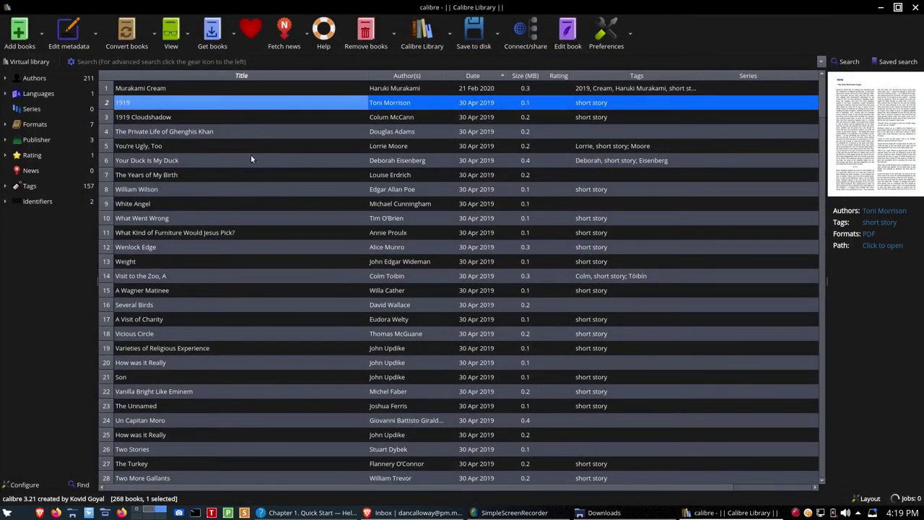
click(187, 88)
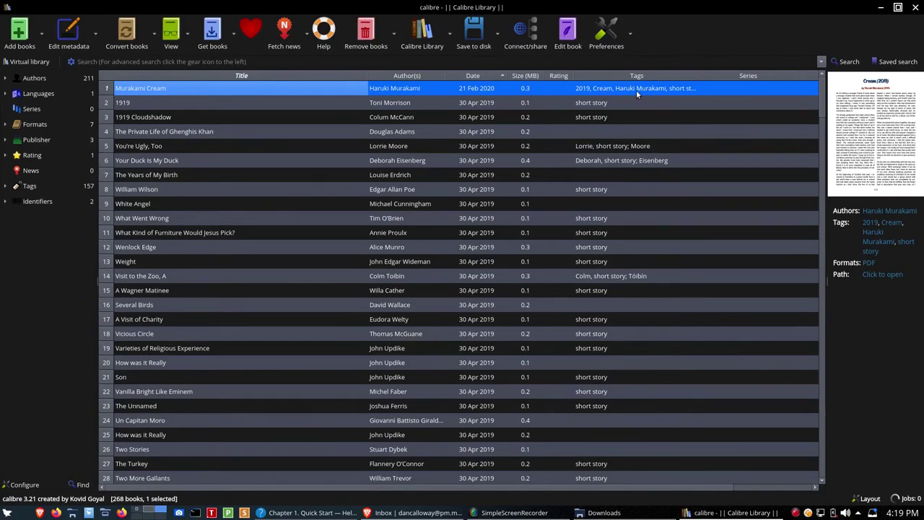
- View the Murakami Cream PDF in Okular up to its page-1 title, then close it
click(869, 265)
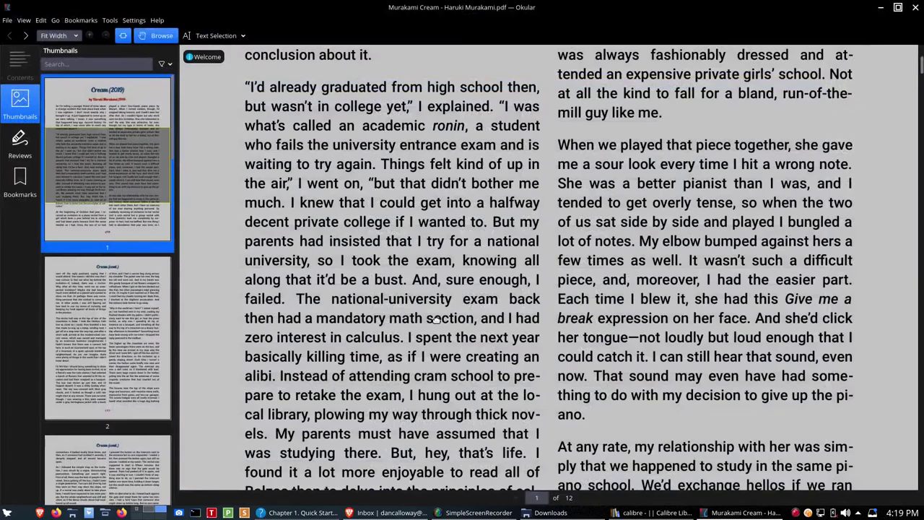
click(7, 99)
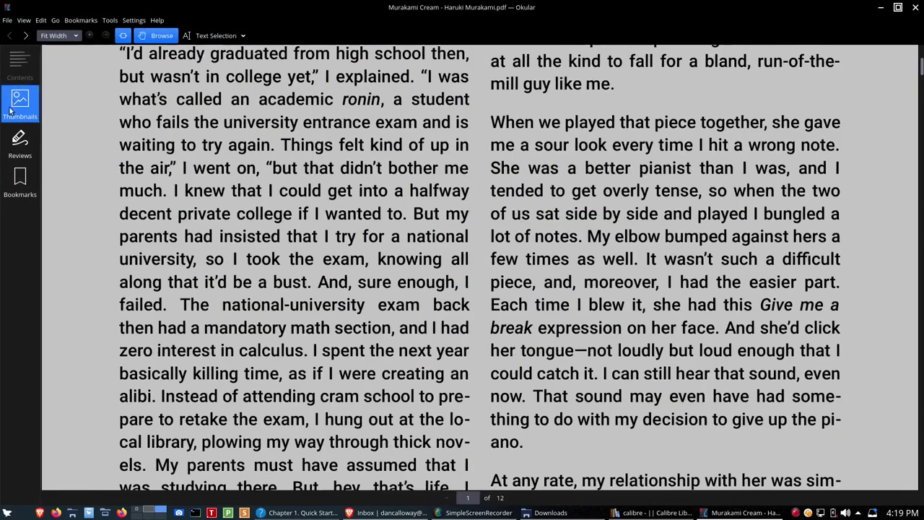
scroll(182, 206, up, 5)
scroll(182, 206, up, 3)
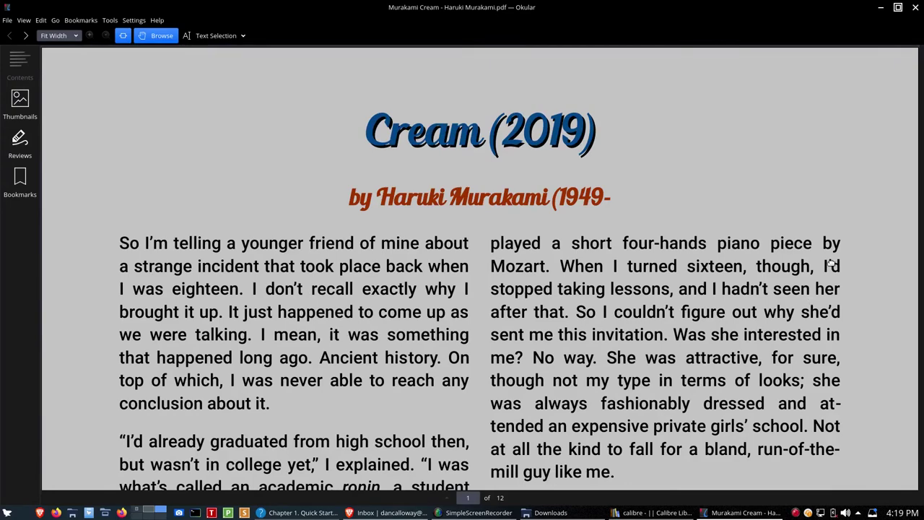
click(915, 8)
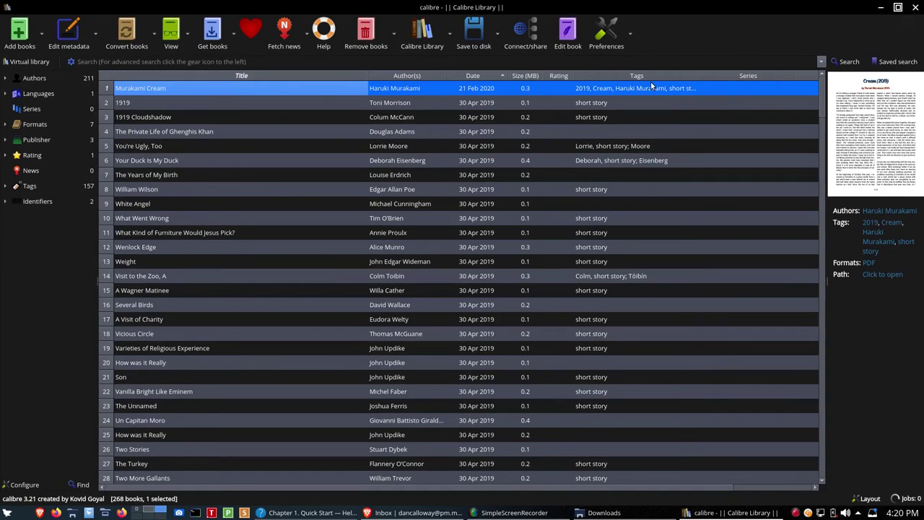
- Close calibre and the Downloads window, then relaunch calibre
click(916, 9)
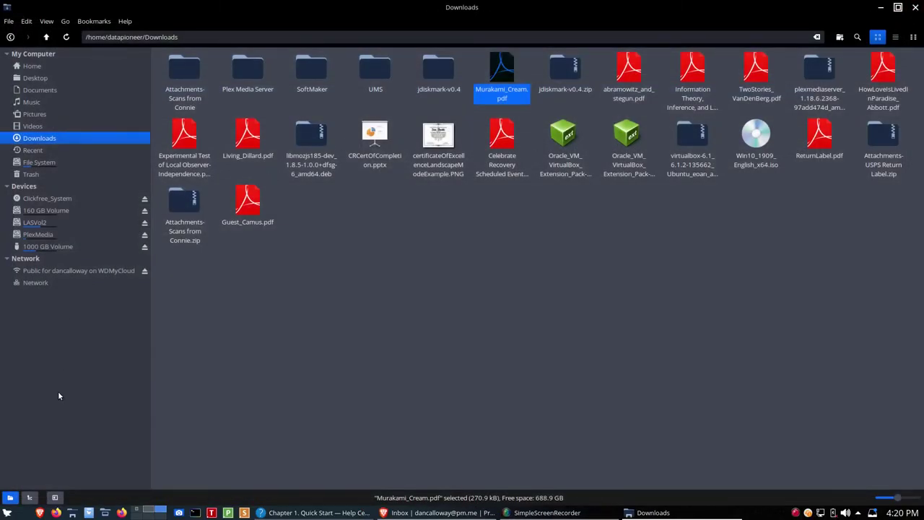
click(915, 8)
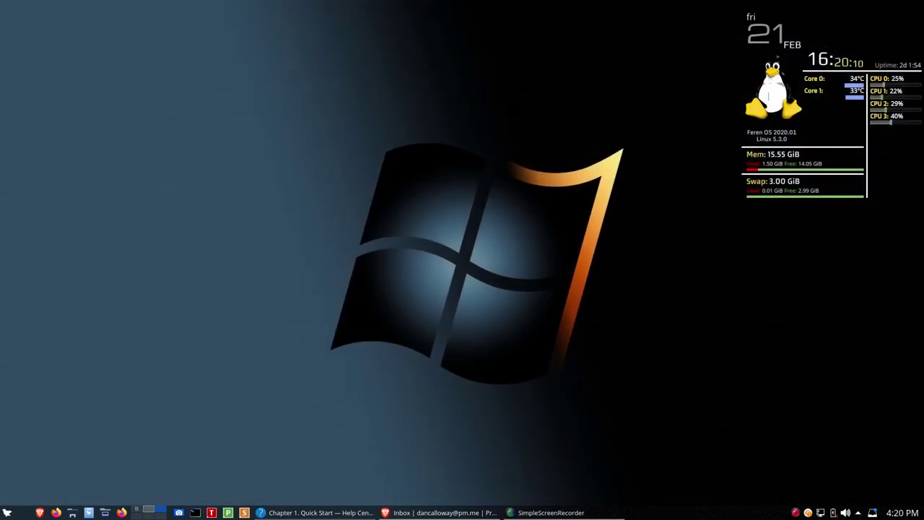
click(7, 513)
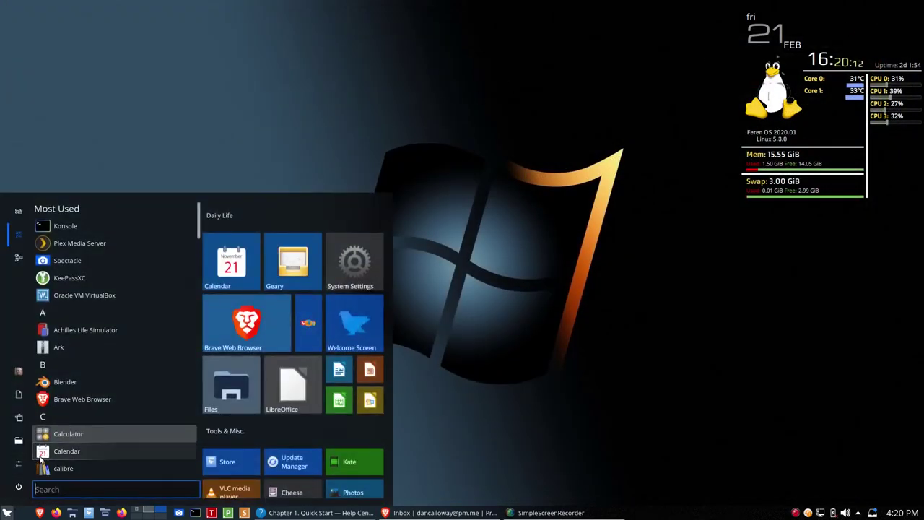
click(69, 470)
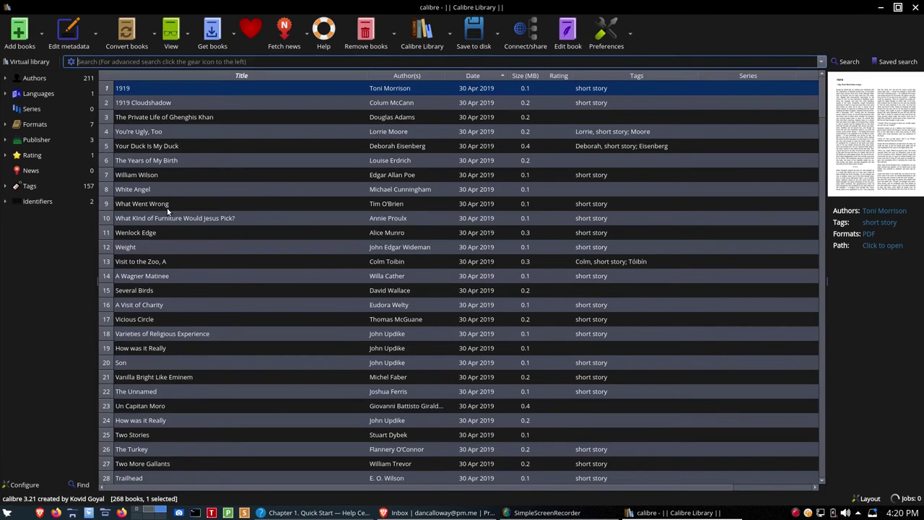
- Search the library for 'cream' to list Murakami Cream, then close calibre
text(cream)
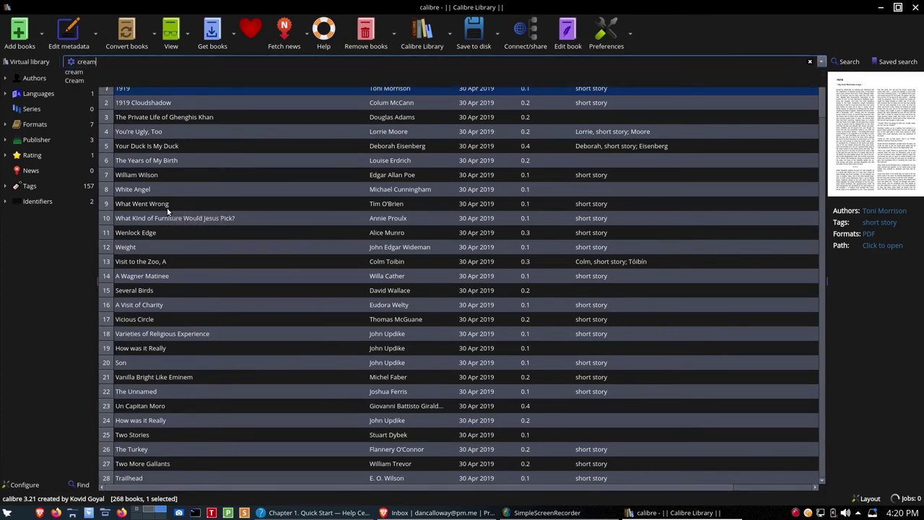
key(Return)
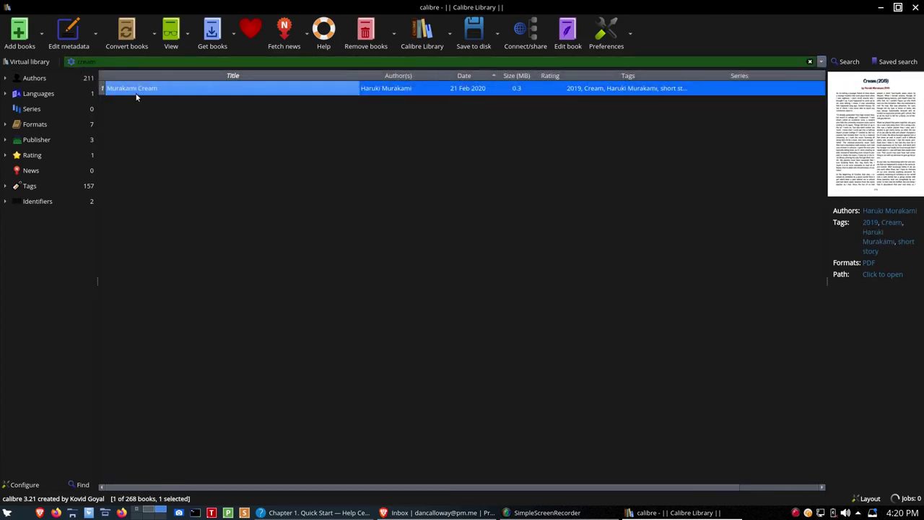
click(916, 8)
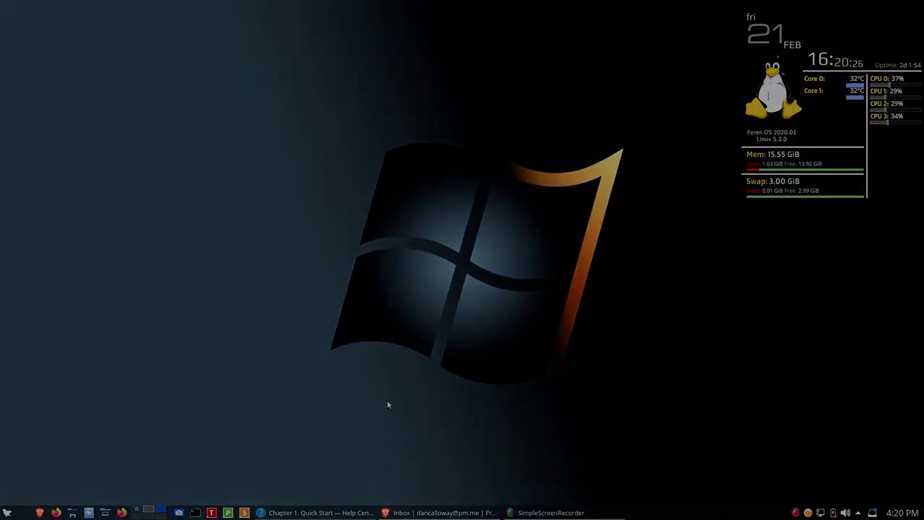